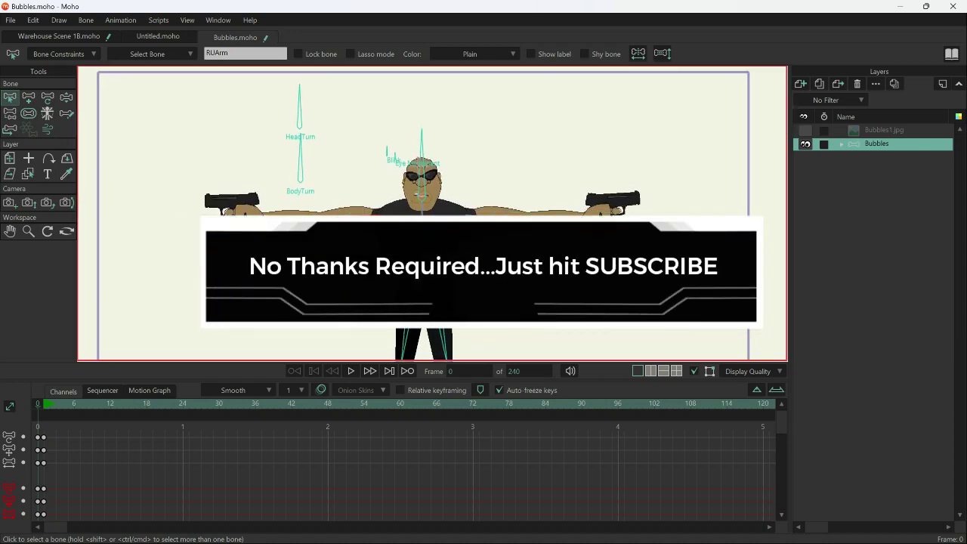
scroll(432, 214, up, 2)
scroll(433, 214, up, 1)
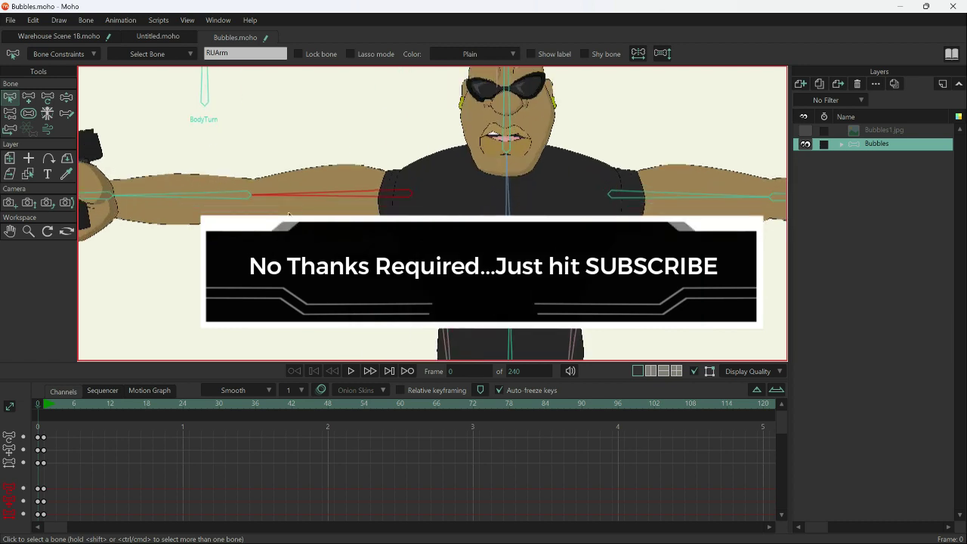
scroll(433, 214, up, 3)
scroll(373, 278, down, 2)
scroll(372, 278, down, 2)
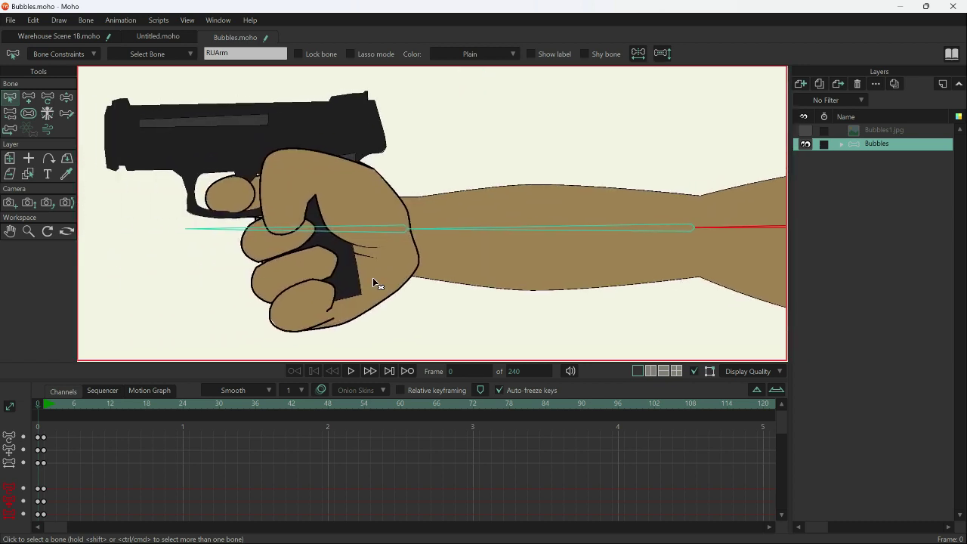
scroll(473, 267, up, 4)
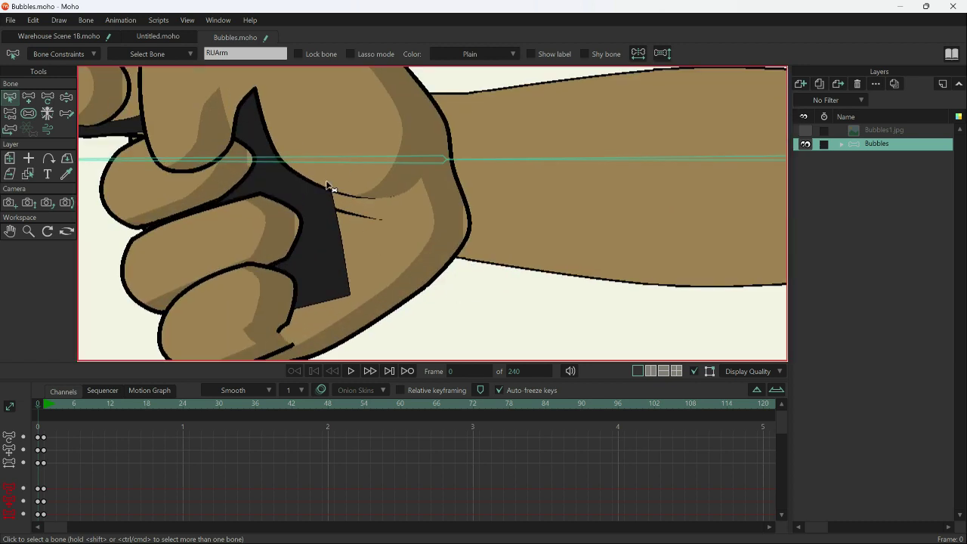
scroll(328, 186, down, 3)
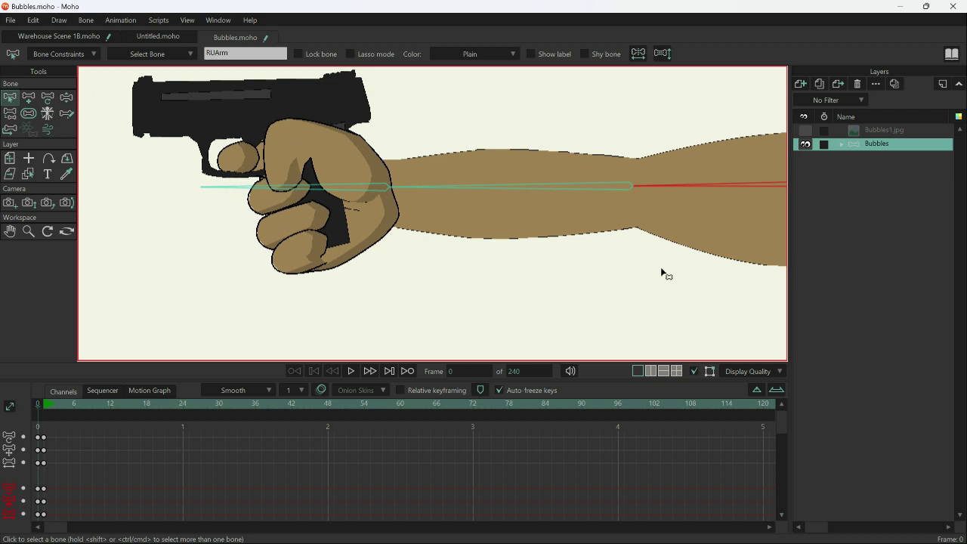
scroll(639, 234, up, 2)
scroll(309, 269, down, 2)
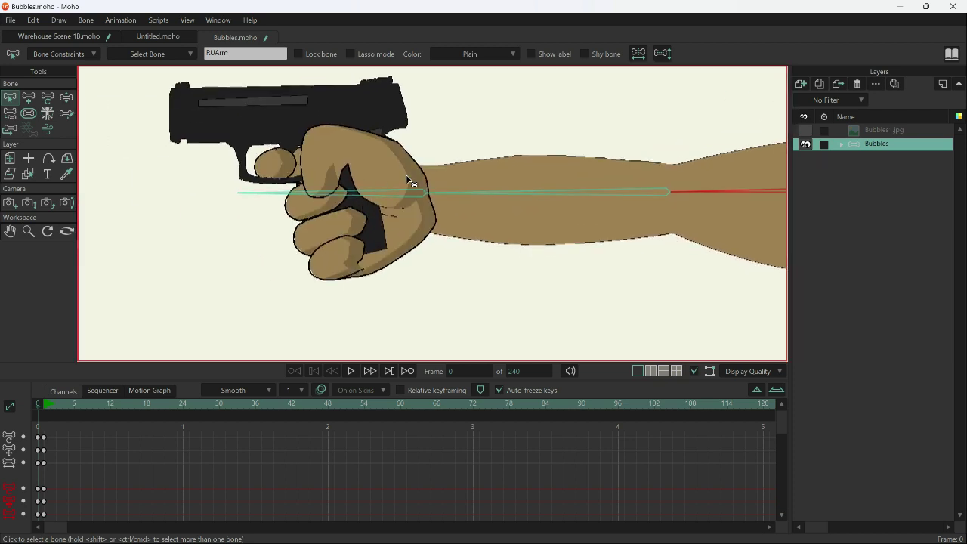
scroll(474, 201, up, 2)
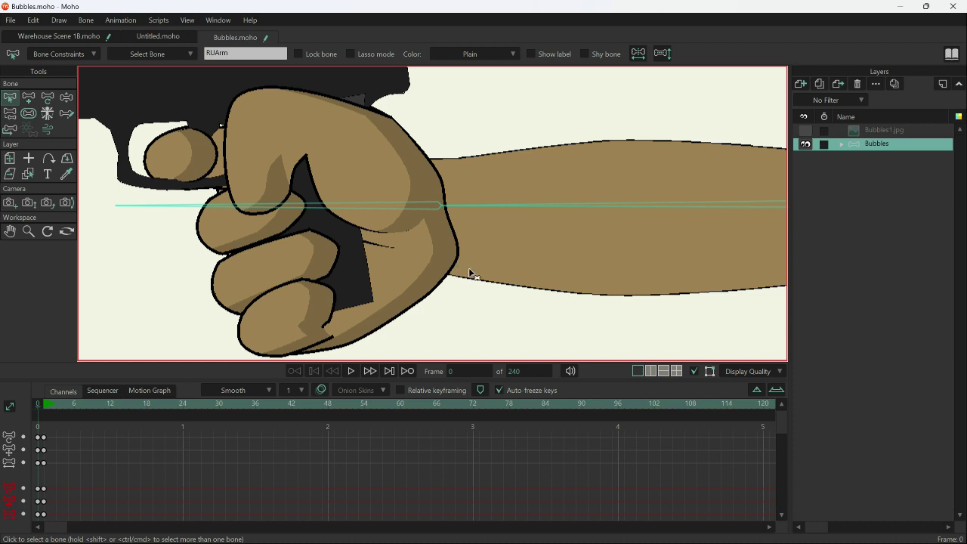
scroll(437, 272, down, 2)
scroll(406, 292, right, 2)
scroll(421, 302, right, 1)
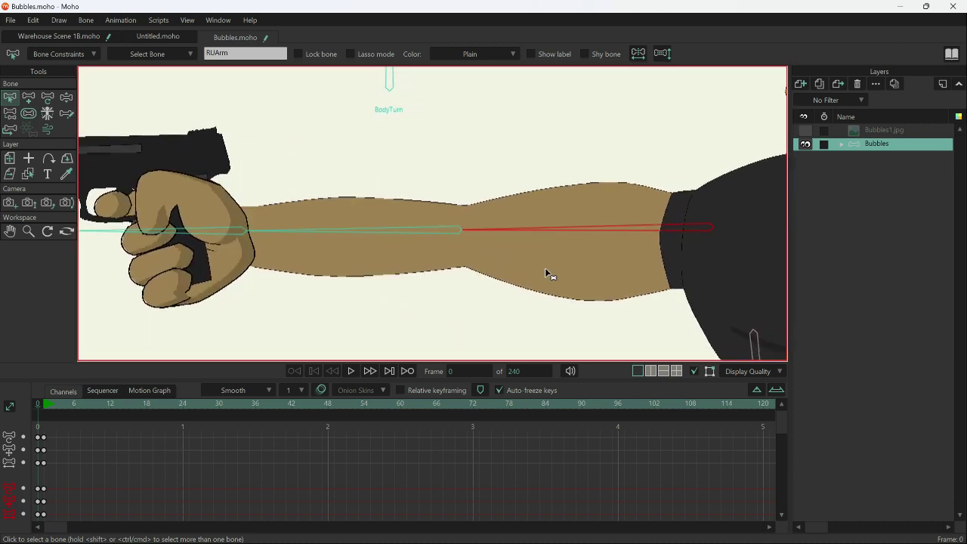
scroll(545, 275, down, 3)
scroll(446, 274, right, 1)
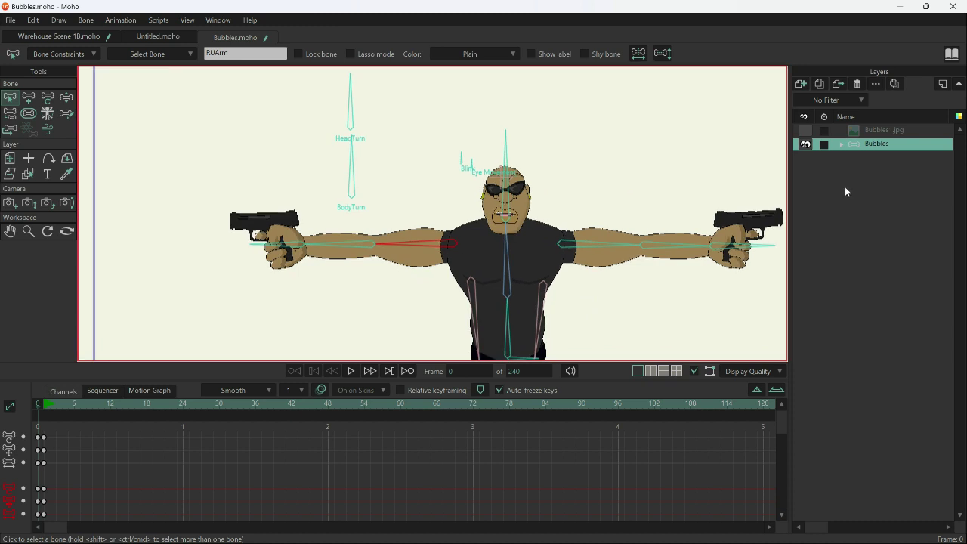
Expand the Bubbles group and select its Head layer to list all child layers
click(842, 145)
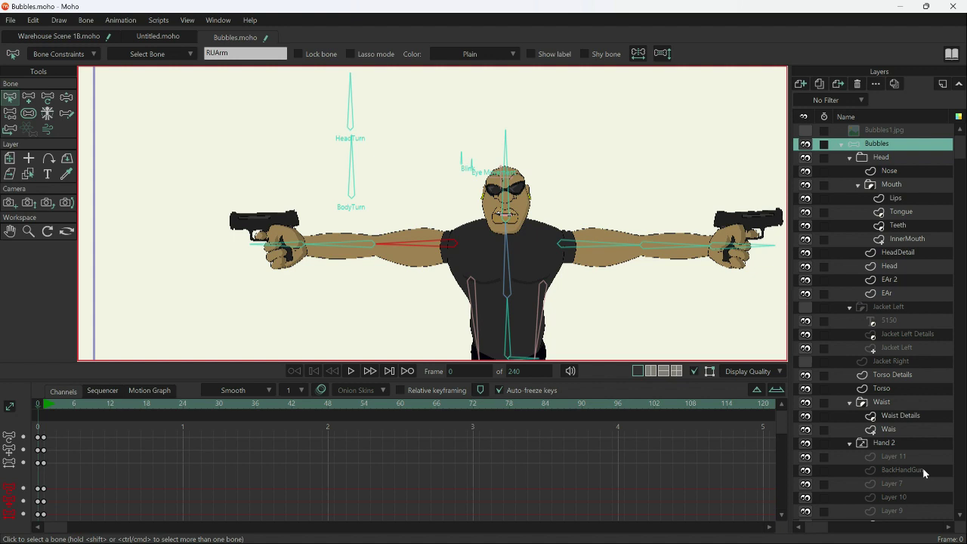
scroll(909, 447, down, 1)
scroll(908, 447, down, 2)
scroll(909, 447, up, 2)
scroll(909, 448, up, 1)
click(896, 158)
scroll(892, 261, down, 3)
scroll(892, 268, down, 4)
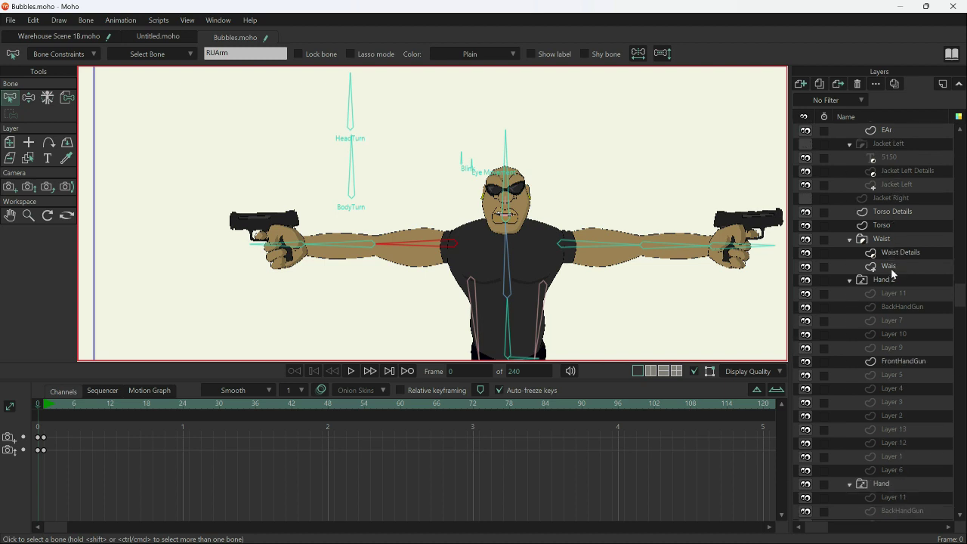
scroll(892, 269, down, 4)
scroll(892, 269, down, 3)
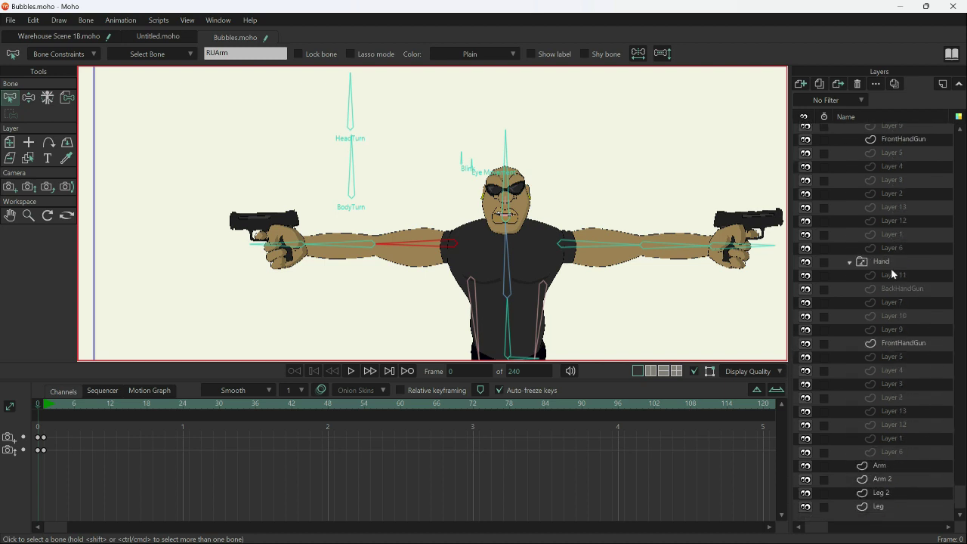
Select layers Head through Leg and uncheck Scale compensation in Layer Settings
shift+click(879, 506)
double_click(879, 507)
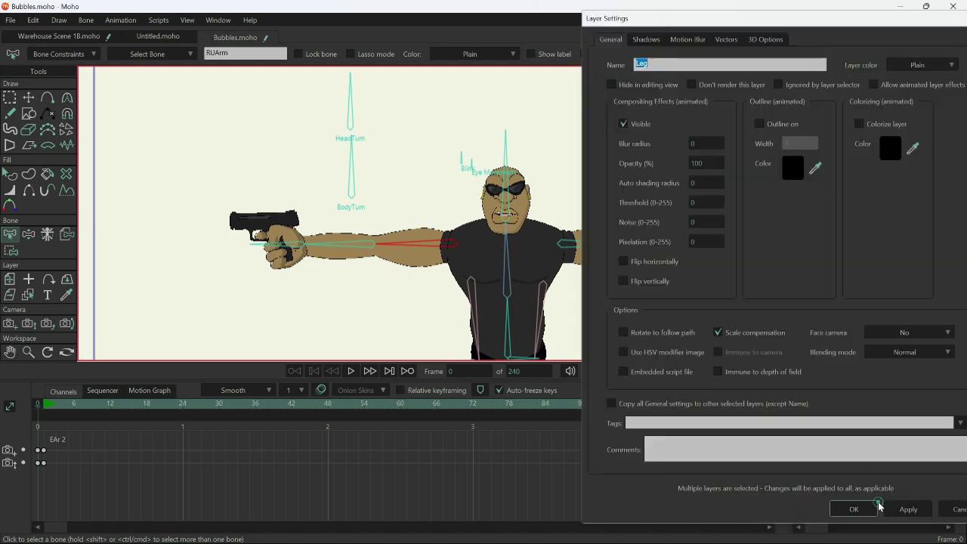
drag(818, 25, 415, 49)
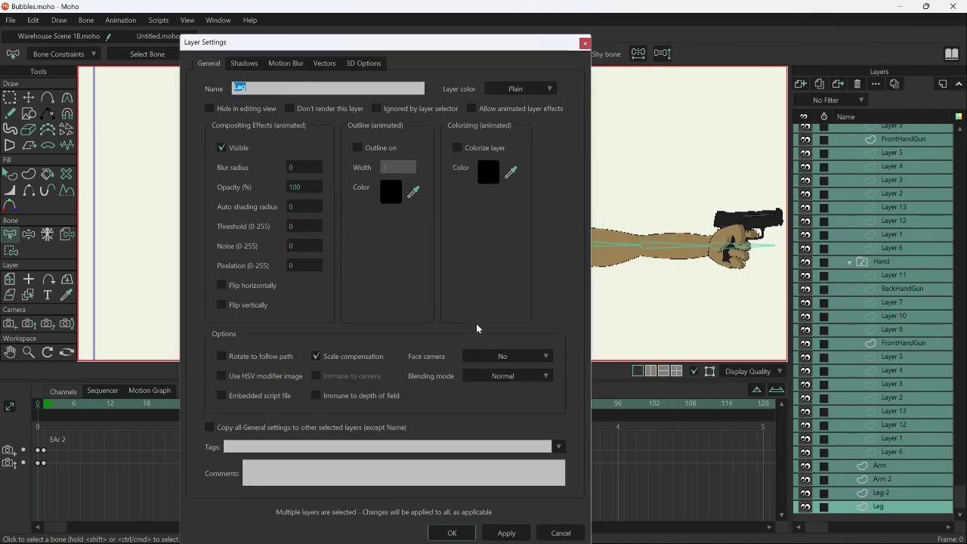
click(316, 357)
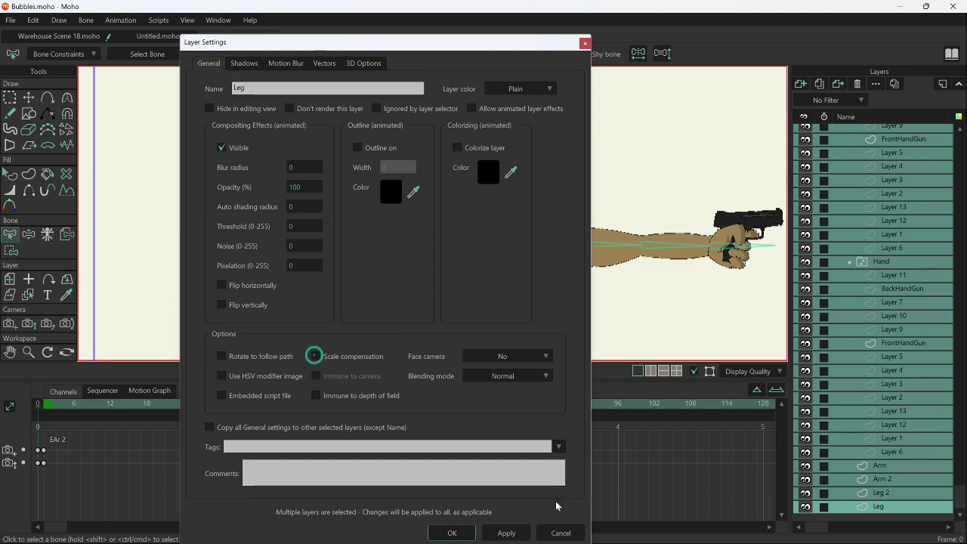
click(504, 533)
click(430, 535)
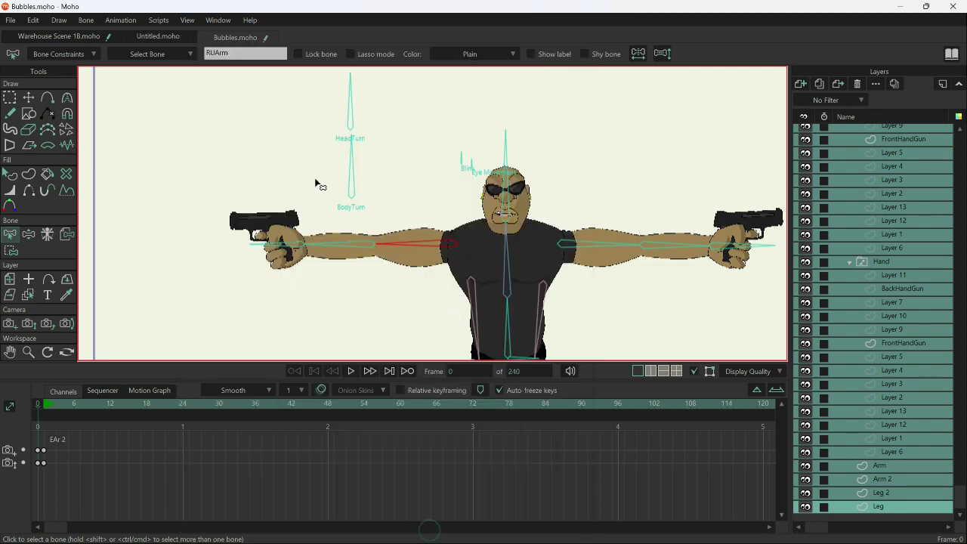
scroll(349, 273, up, 3)
scroll(234, 243, up, 2)
scroll(234, 243, up, 2)
scroll(371, 253, up, 1)
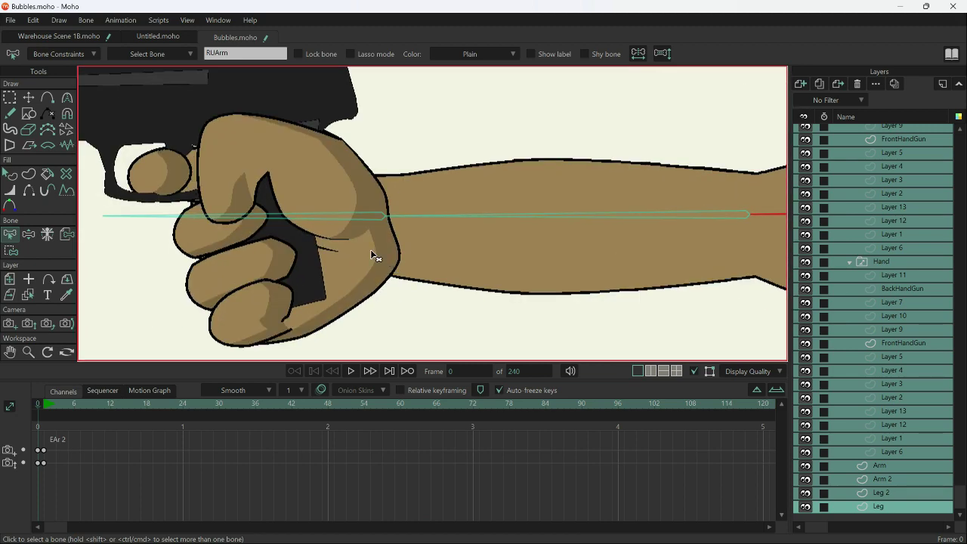
scroll(442, 286, up, 1)
scroll(425, 288, right, 2)
scroll(370, 277, right, 4)
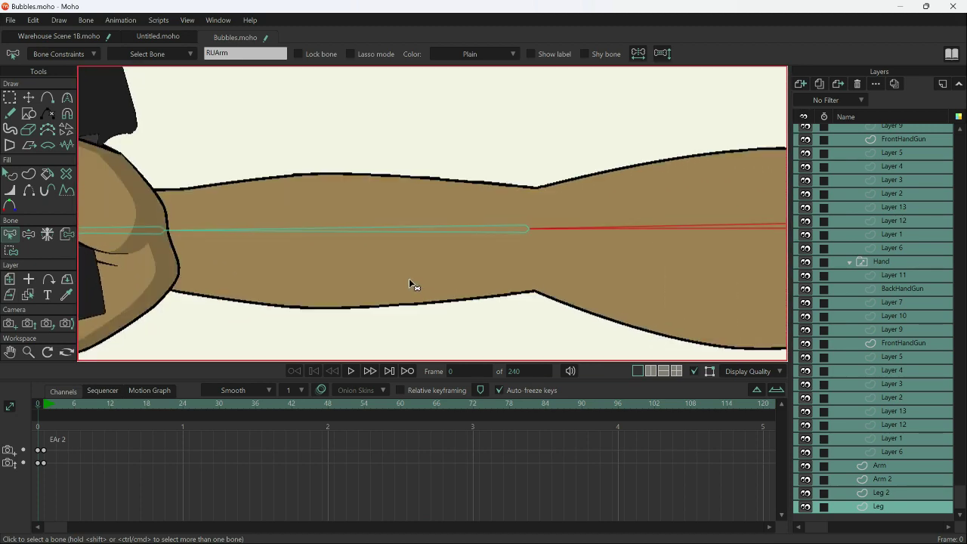
scroll(413, 283, right, 3)
scroll(492, 275, right, 4)
scroll(295, 298, right, 4)
scroll(356, 298, right, 3)
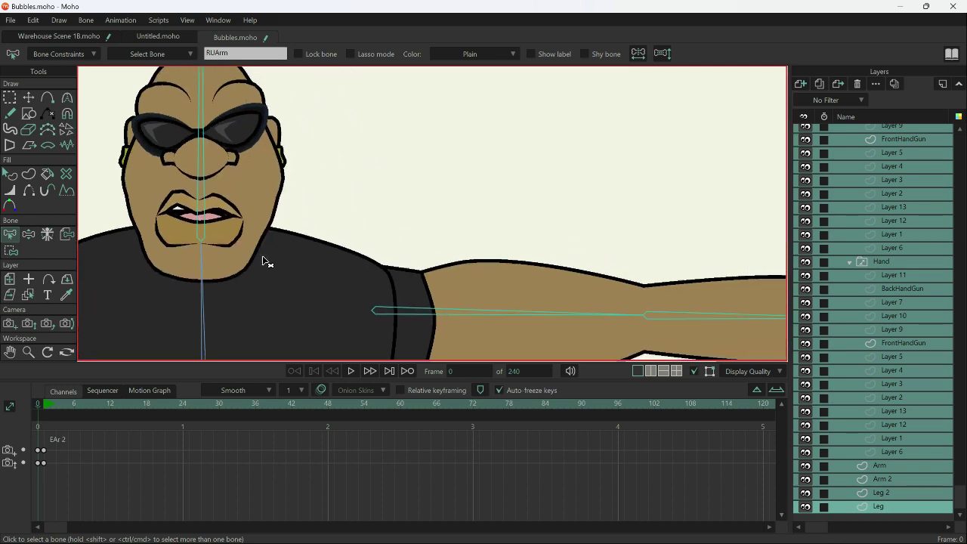
scroll(264, 261, right, 4)
scroll(350, 254, right, 3)
scroll(377, 245, left, 1)
scroll(472, 269, left, 4)
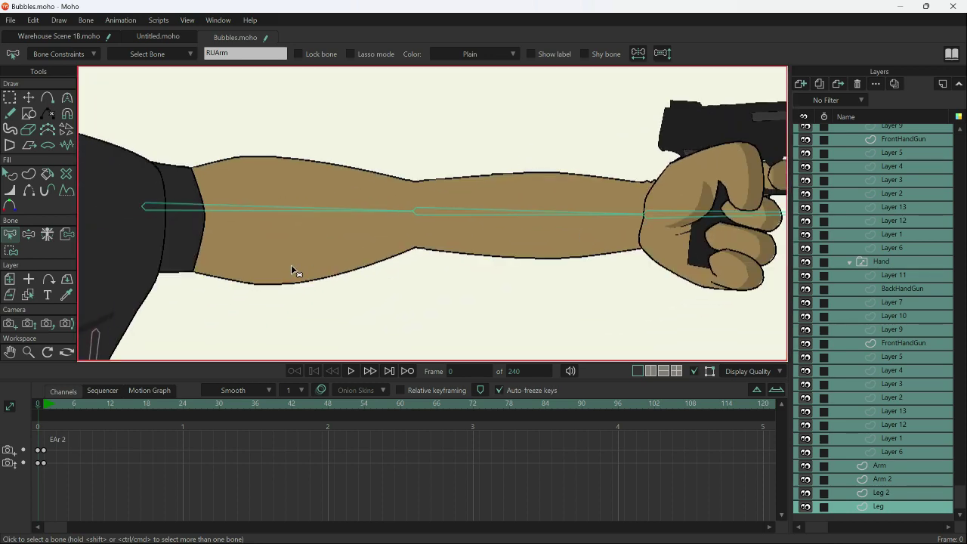